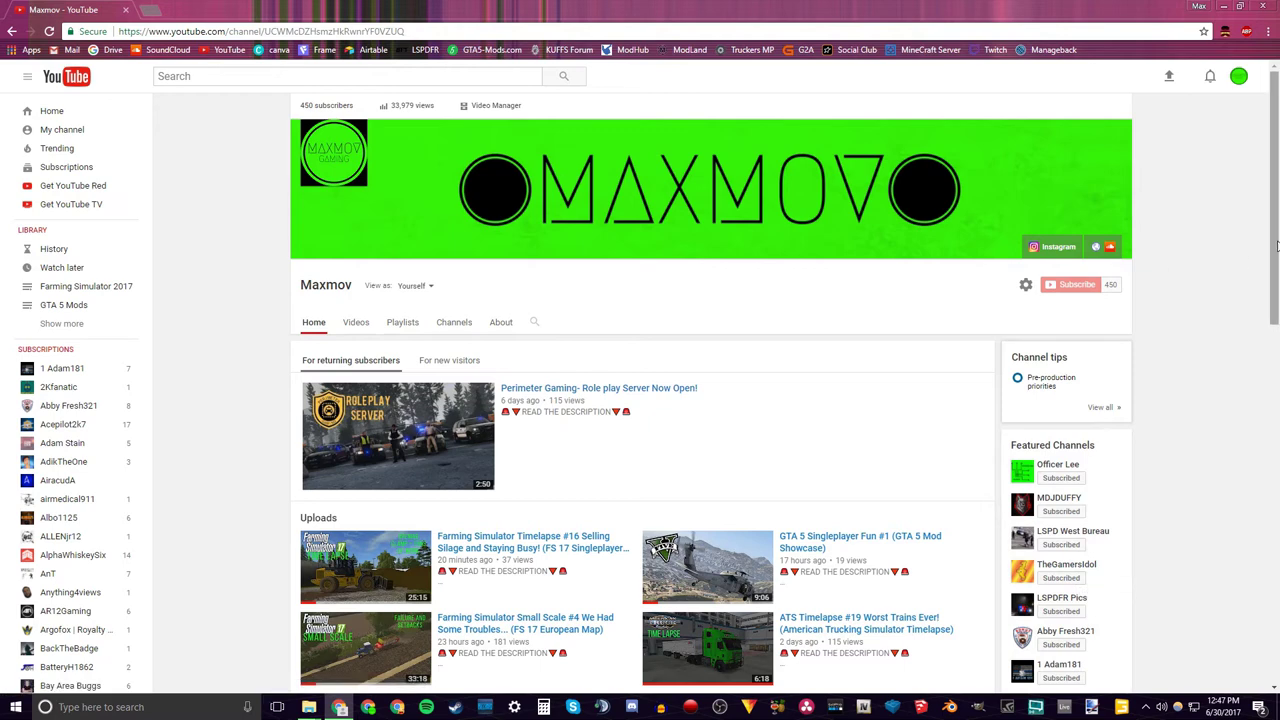
pyautogui.scroll(-2, 1228, 267)
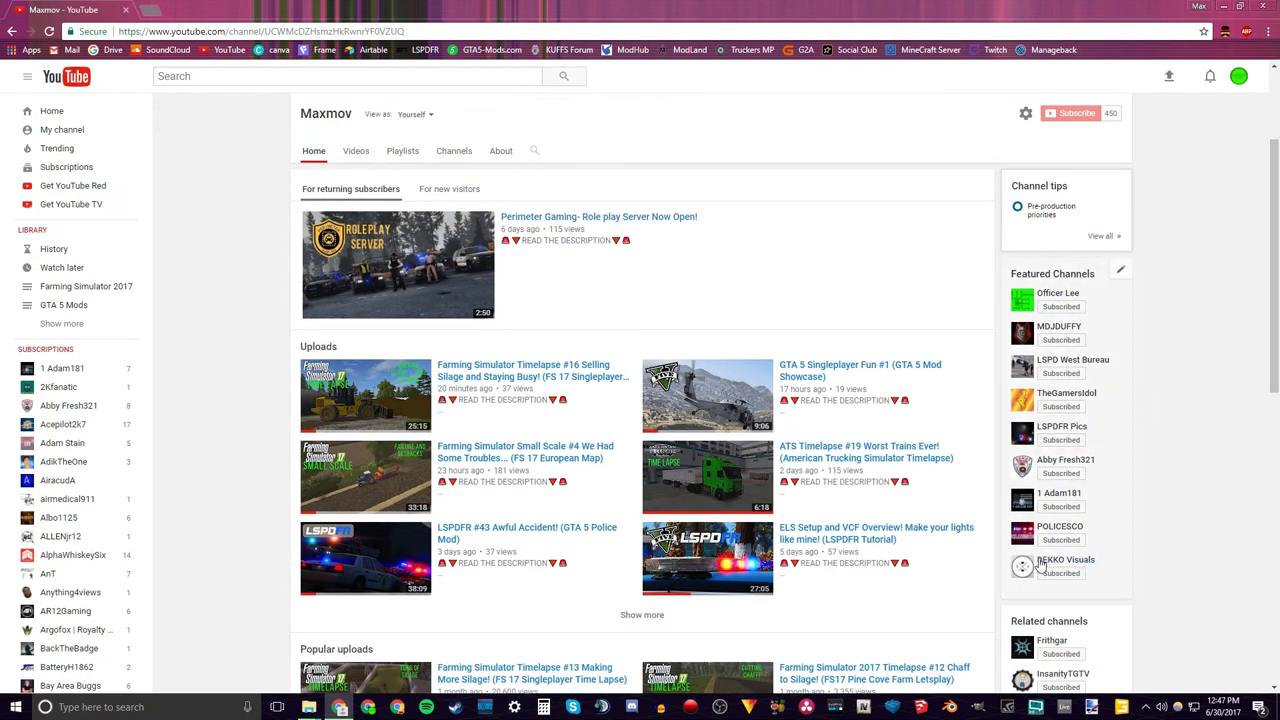
pyautogui.scroll(1, 1054, 565)
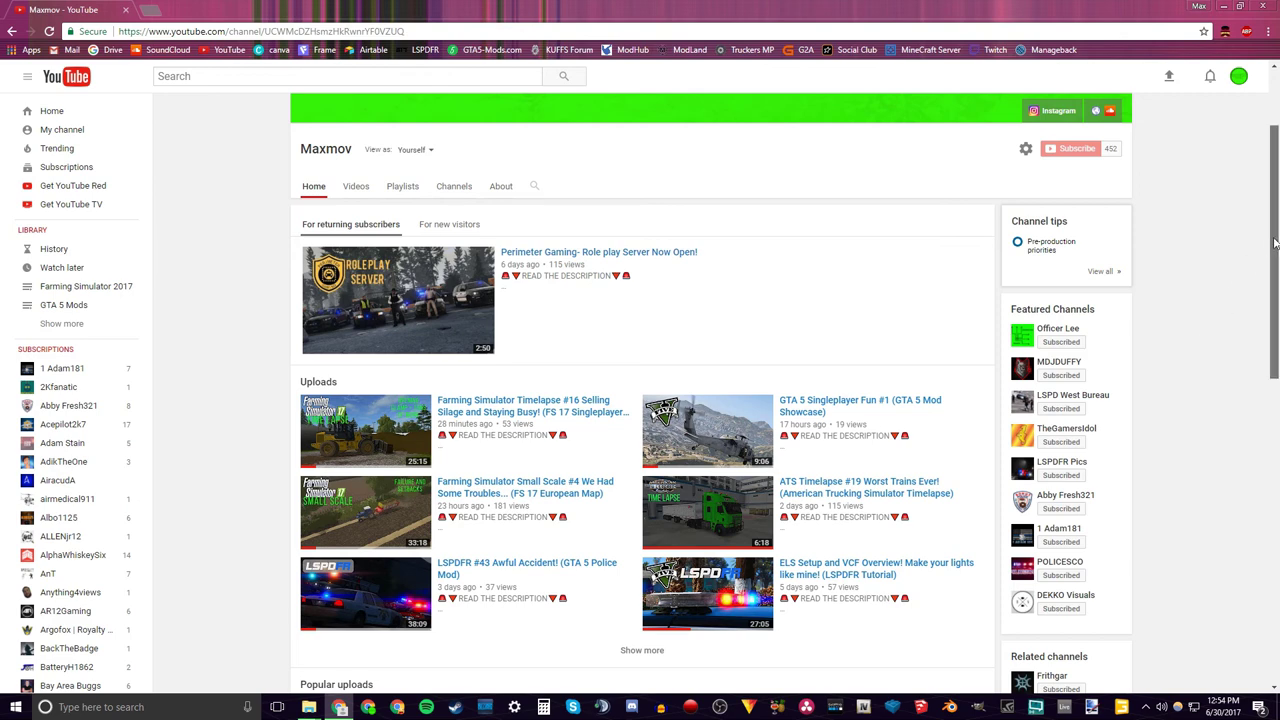
pyautogui.moveTo(1272, 243); pyautogui.dragTo(1273, 300)
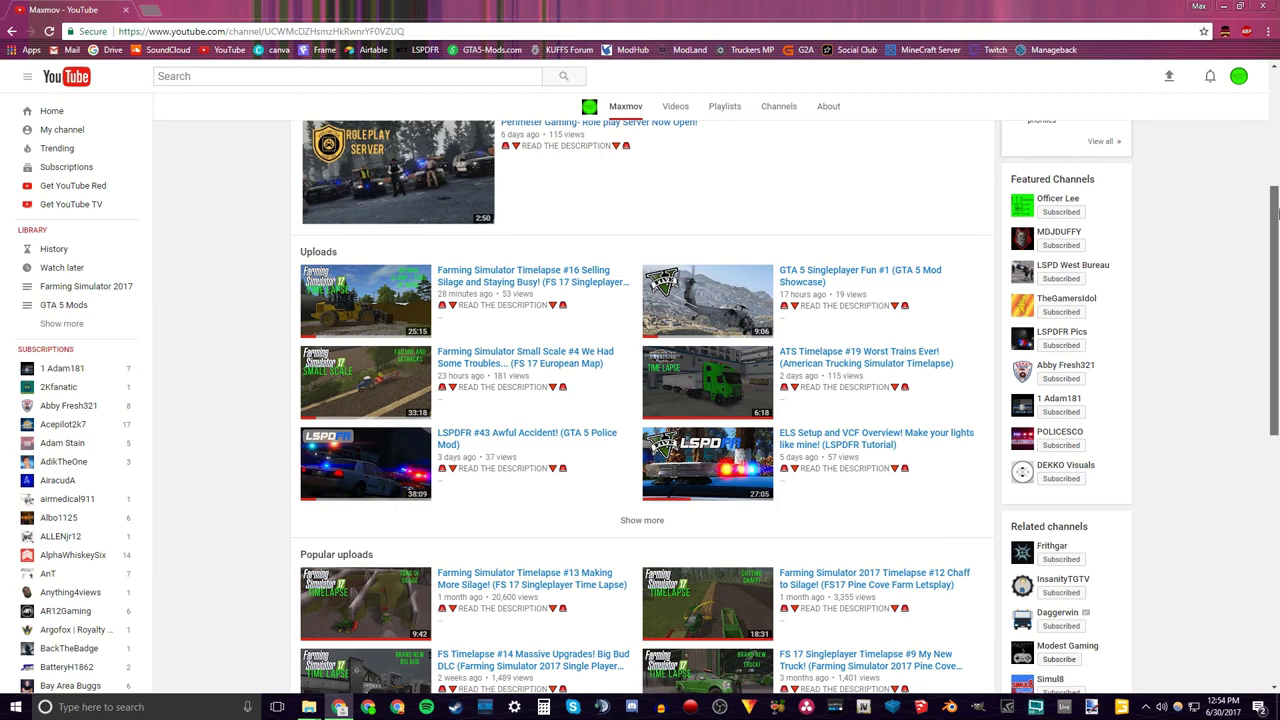
pyautogui.moveTo(1275, 210); pyautogui.dragTo(1275, 352)
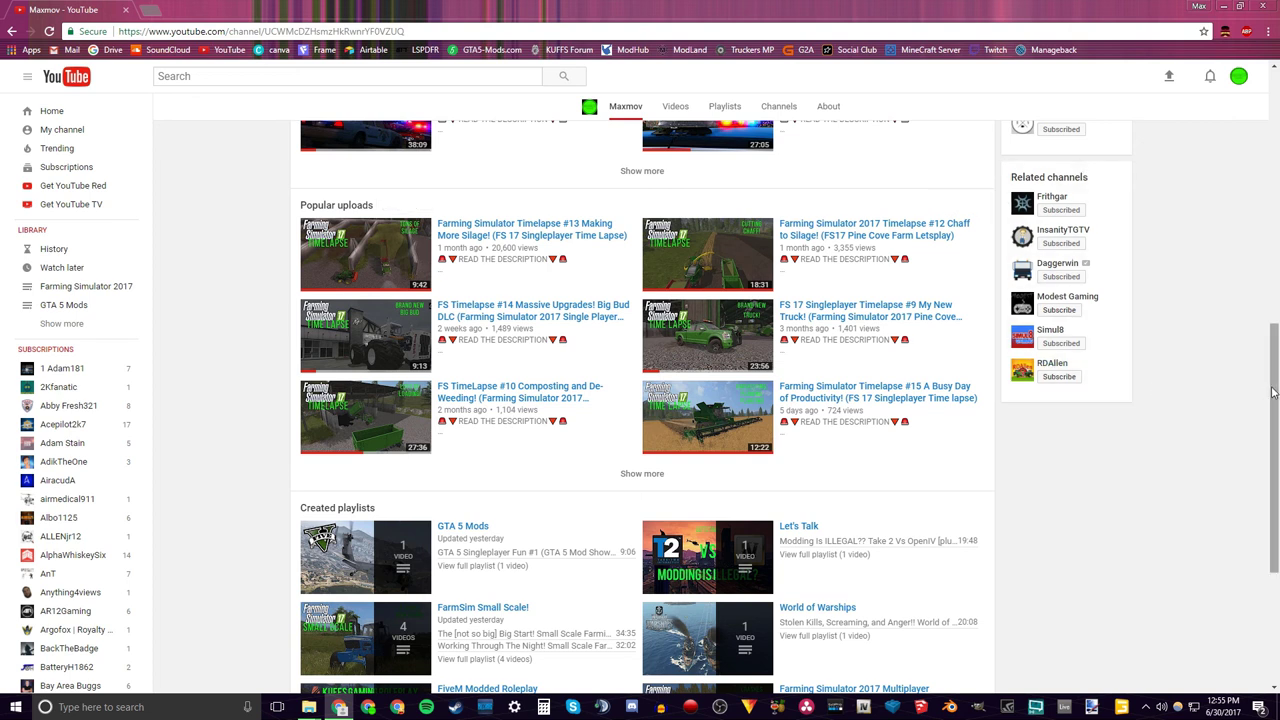
pyautogui.moveTo(1273, 390); pyautogui.dragTo(1275, 460)
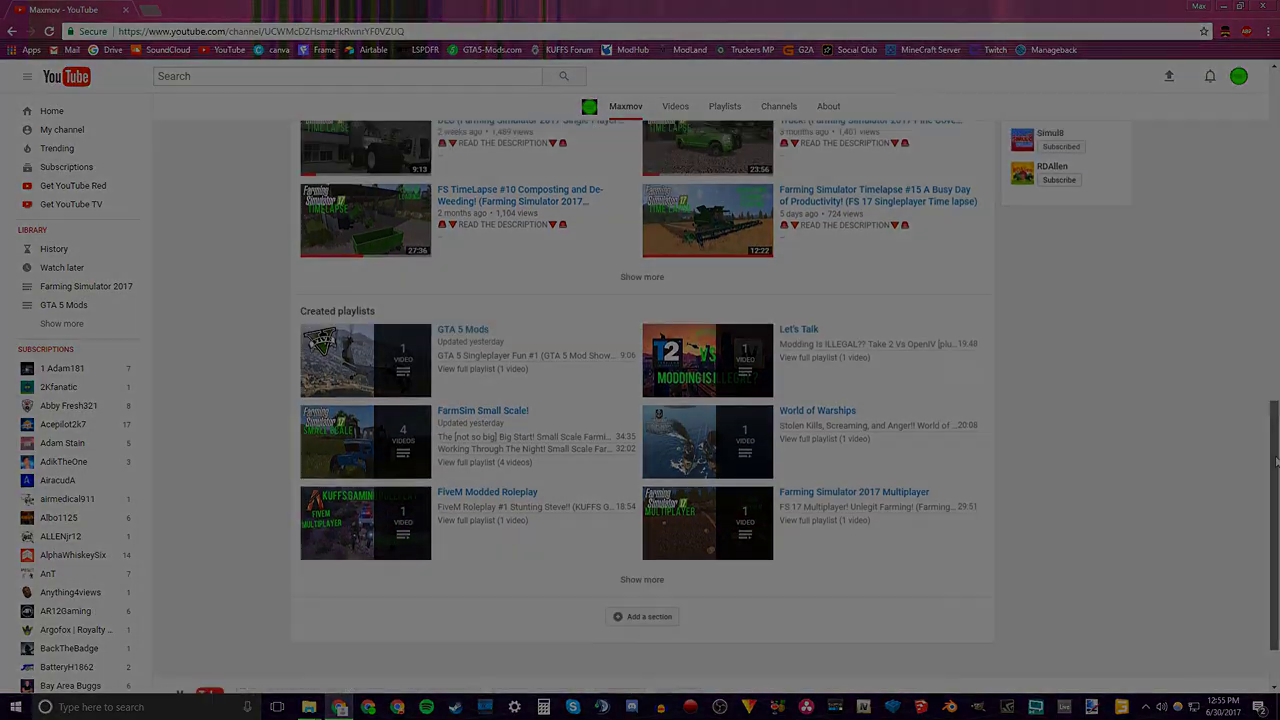